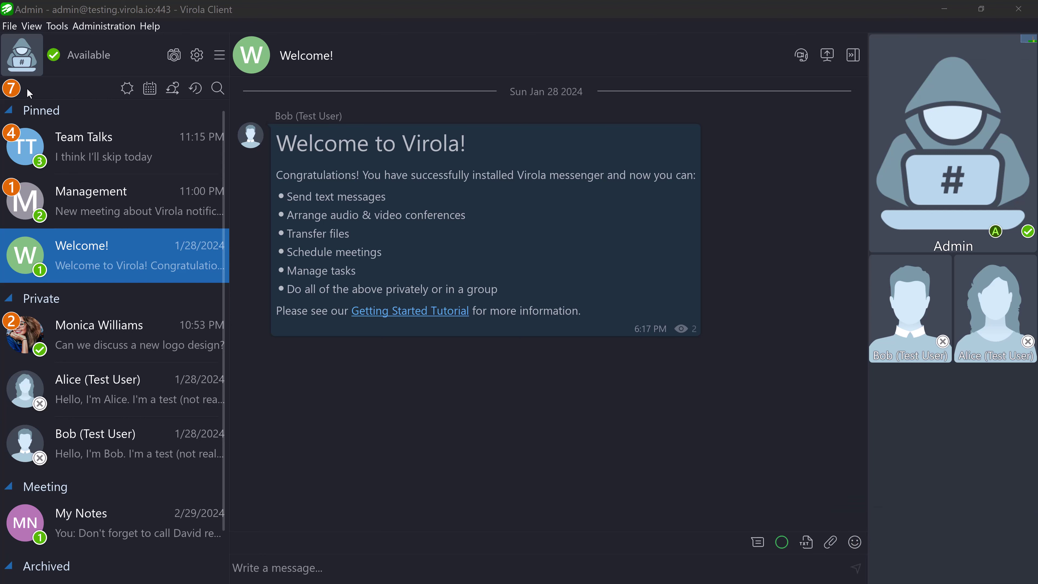
- Jump to the unread private messages from the overall unread counter and view the counter's mark-all-as-read option without applying it
left_click(17, 91)
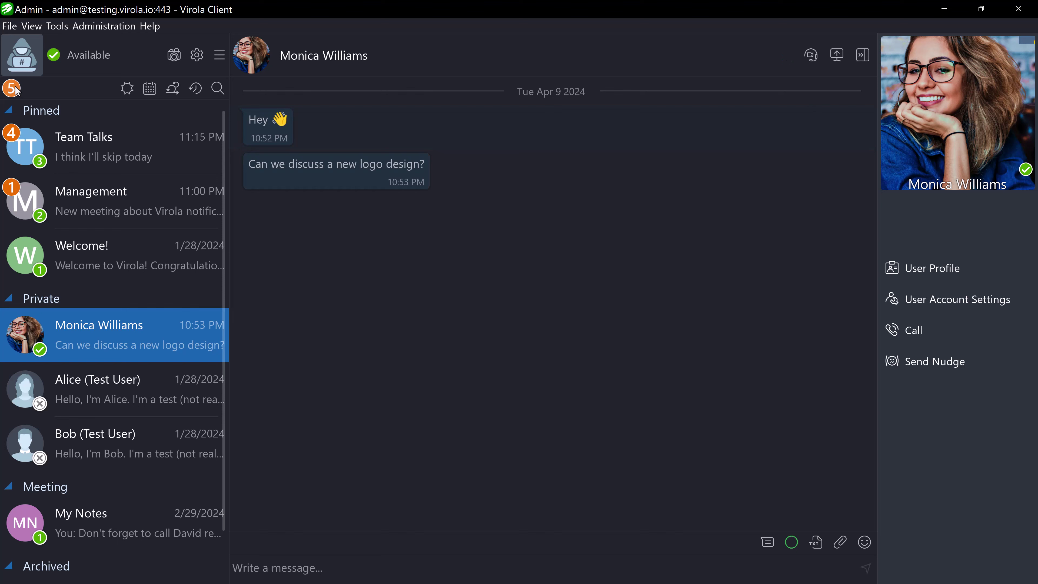
left_click(16, 91)
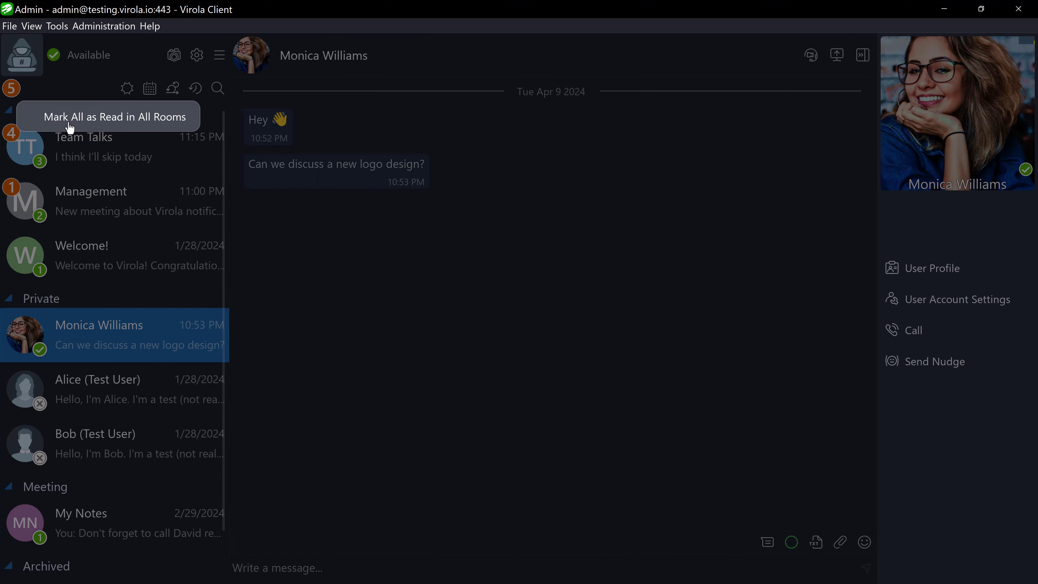
left_click(255, 219)
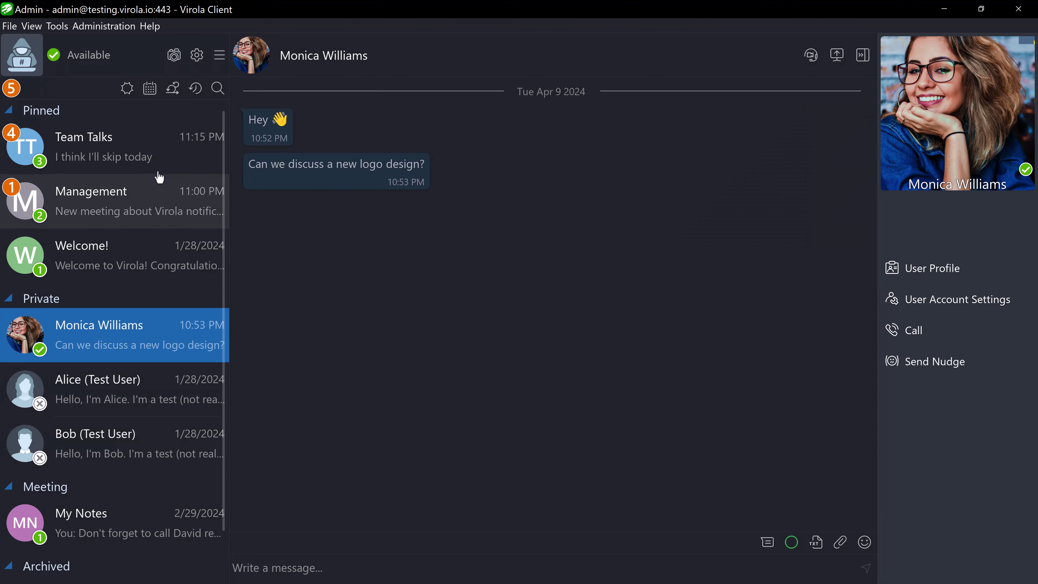
- Go through the unread messages and comments in Team Talks, and clear the unread message in the Management room
left_click(18, 136)
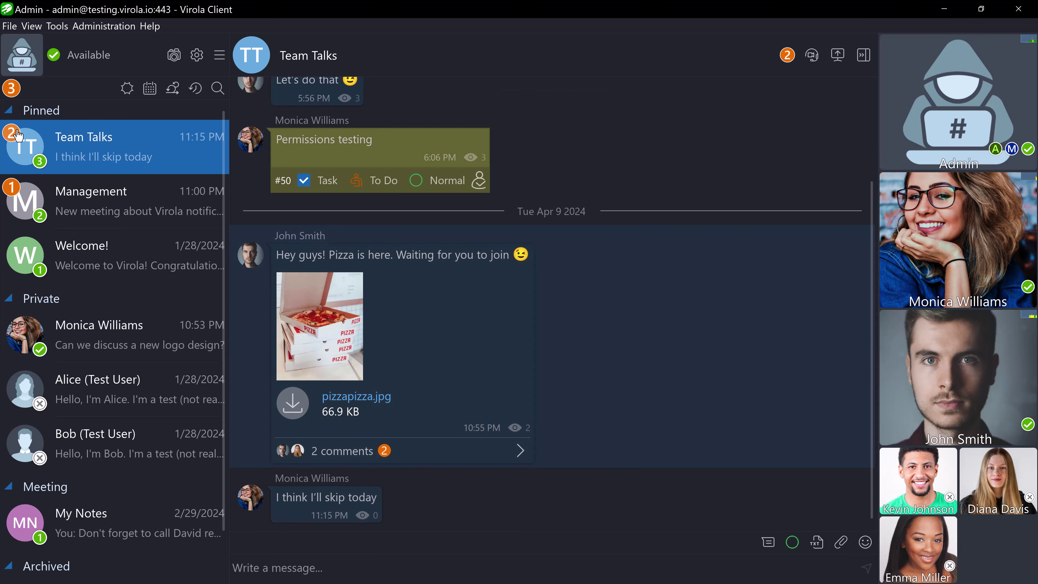
left_click(19, 136)
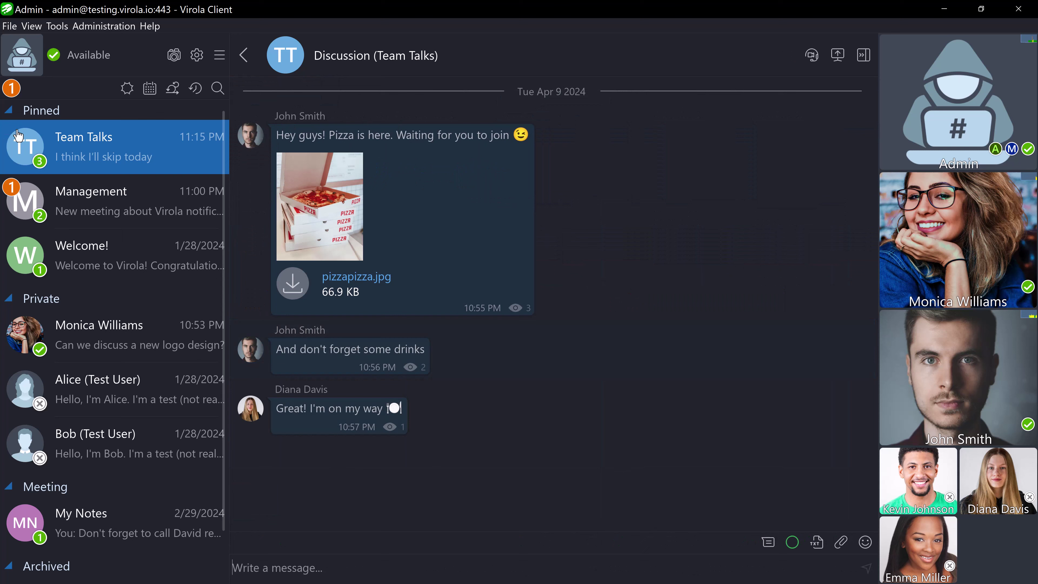
left_click(19, 192)
left_click(55, 224)
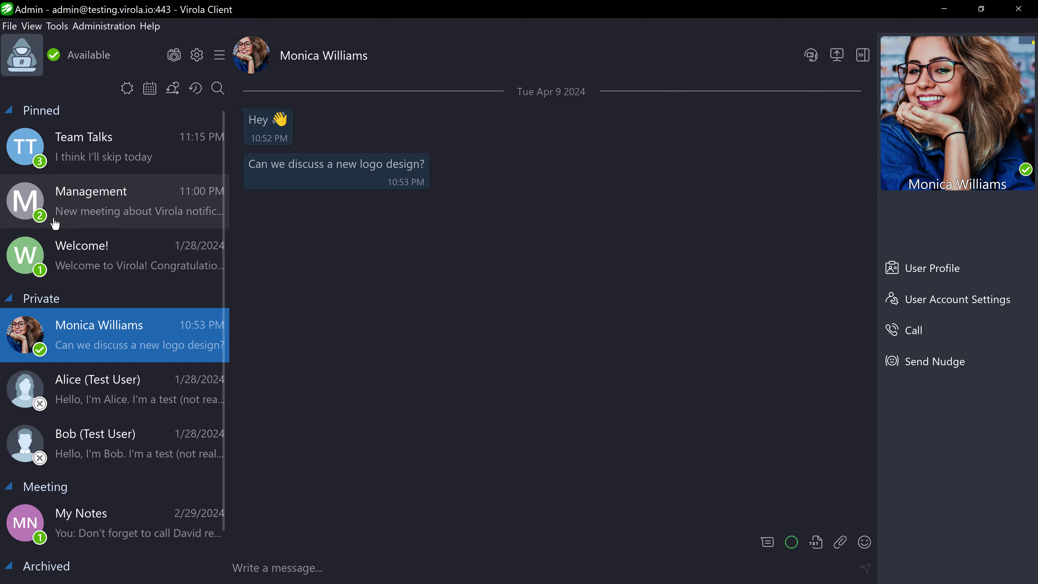
- View the available actions for the private chat's contact, including the nudge option, and dismiss them
left_click(938, 157)
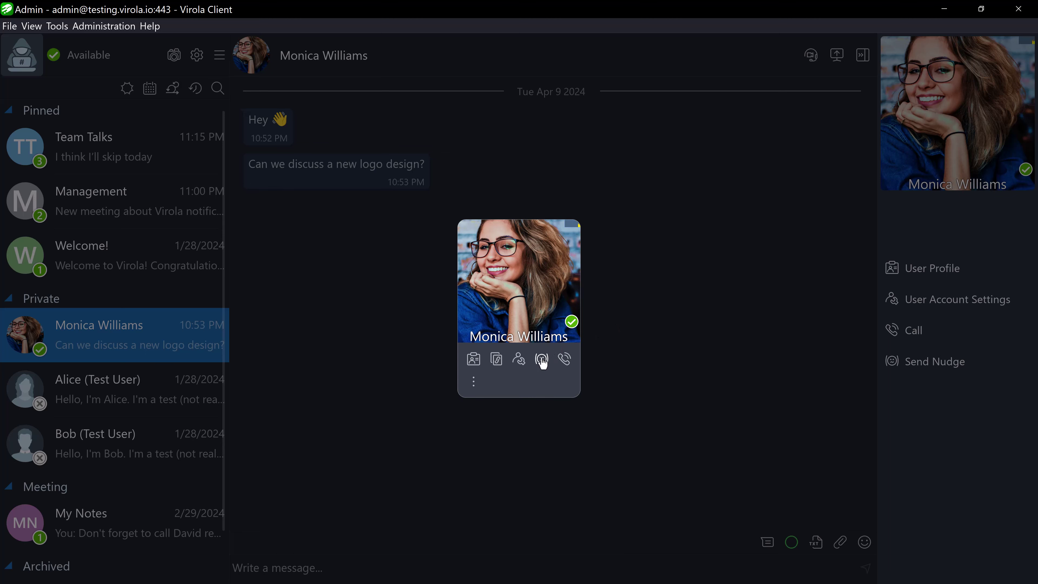
left_click(668, 348)
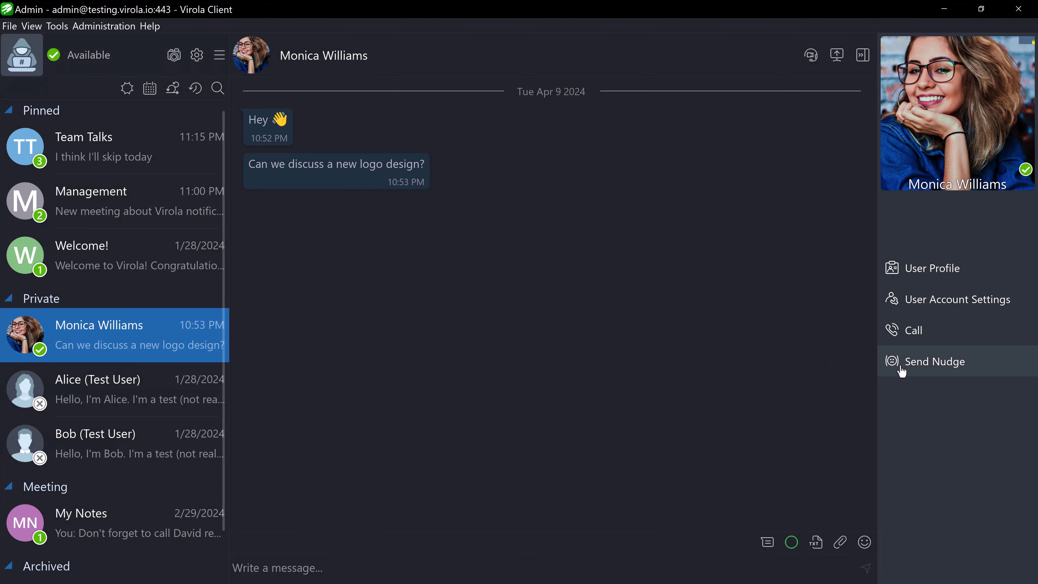
- In the notification settings, disable Play Sound and Show Notification for new text messages under the Busy Working status
left_click(200, 64)
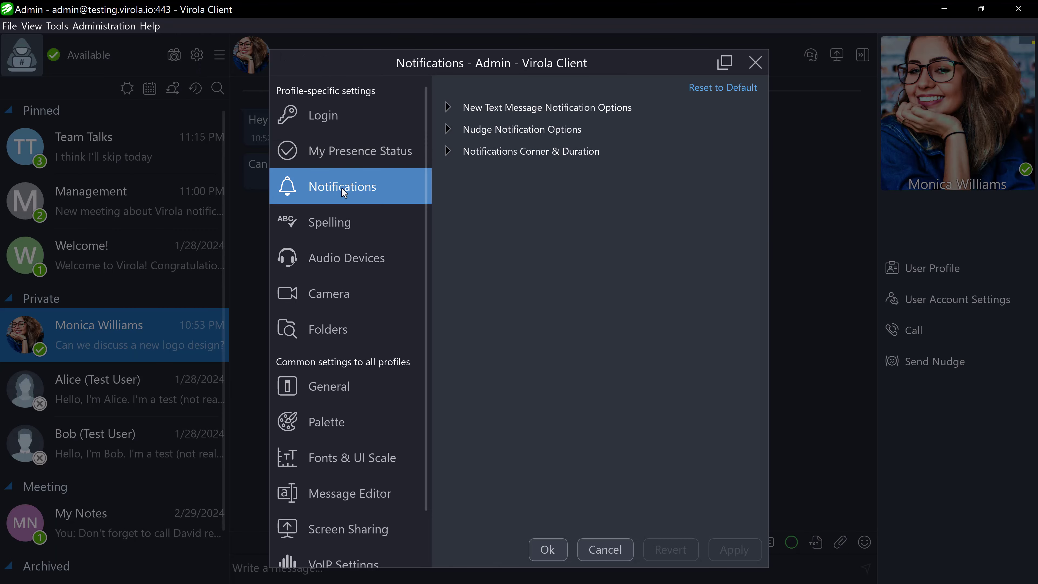
left_click(449, 104)
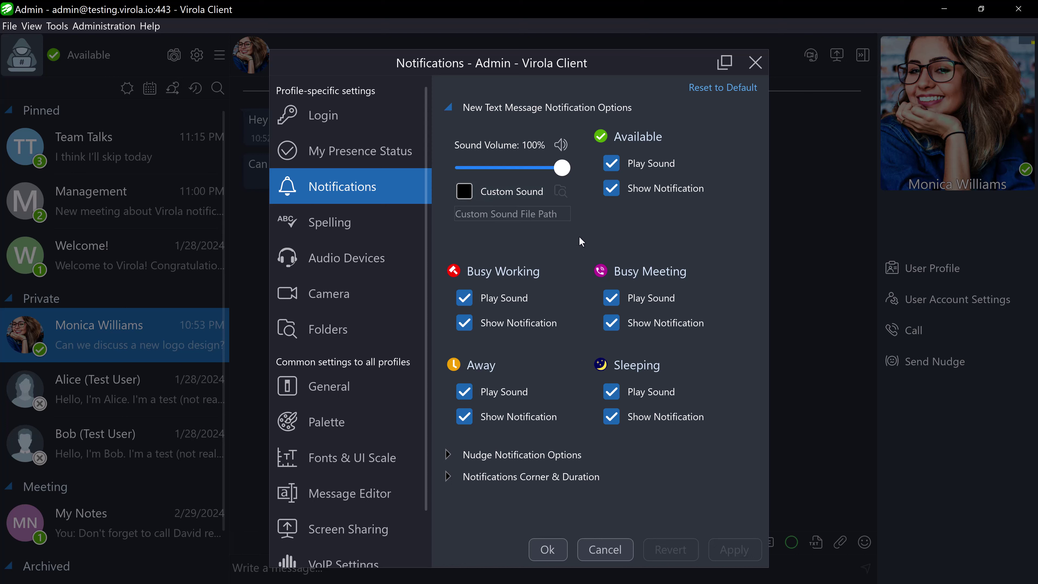
left_click(463, 299)
left_click(466, 324)
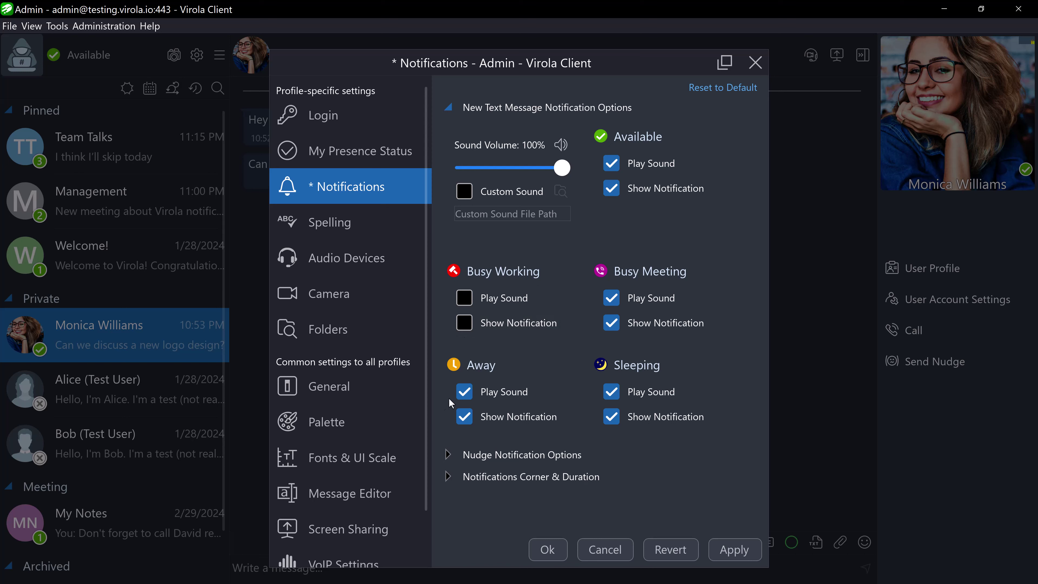
- Disable Play Sound and Shake Window for nudge notifications under the Busy Working status
left_click(447, 455)
scroll(461, 449, "down", 1)
scroll(461, 449, "down", 6)
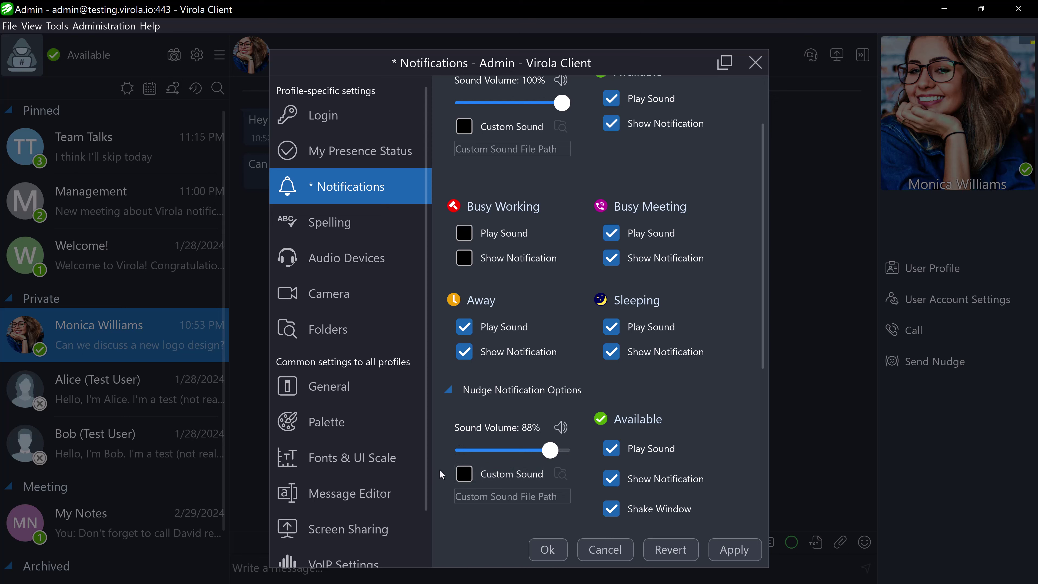
scroll(441, 466, "down", 3)
scroll(441, 467, "down", 8)
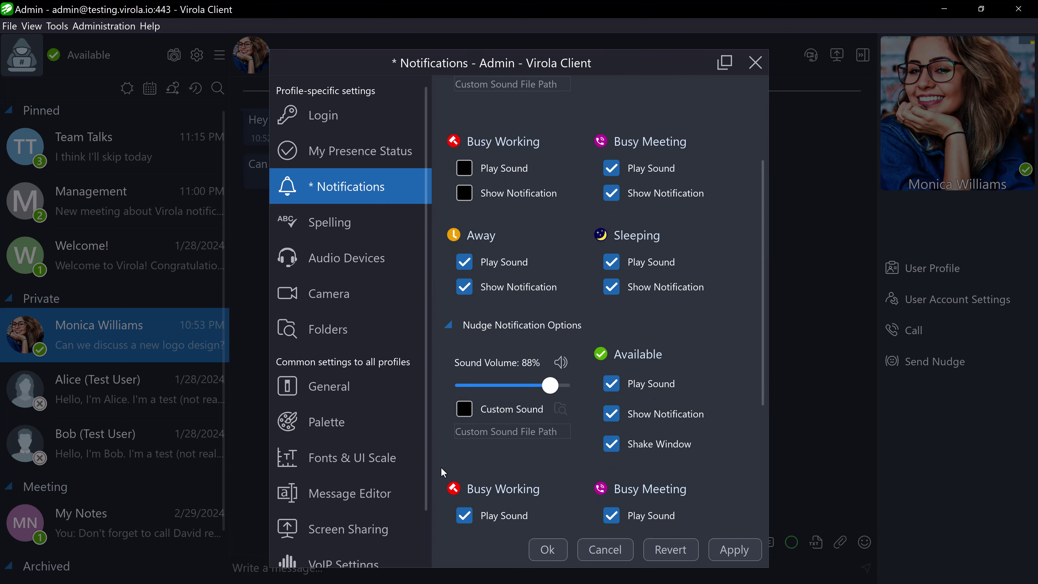
scroll(443, 472, "down", 1)
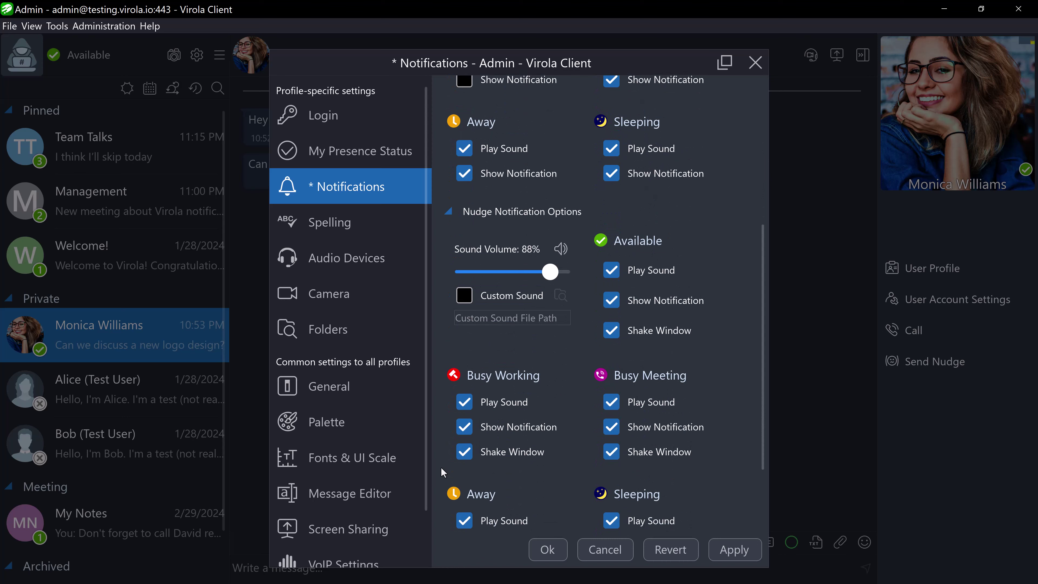
left_click(464, 402)
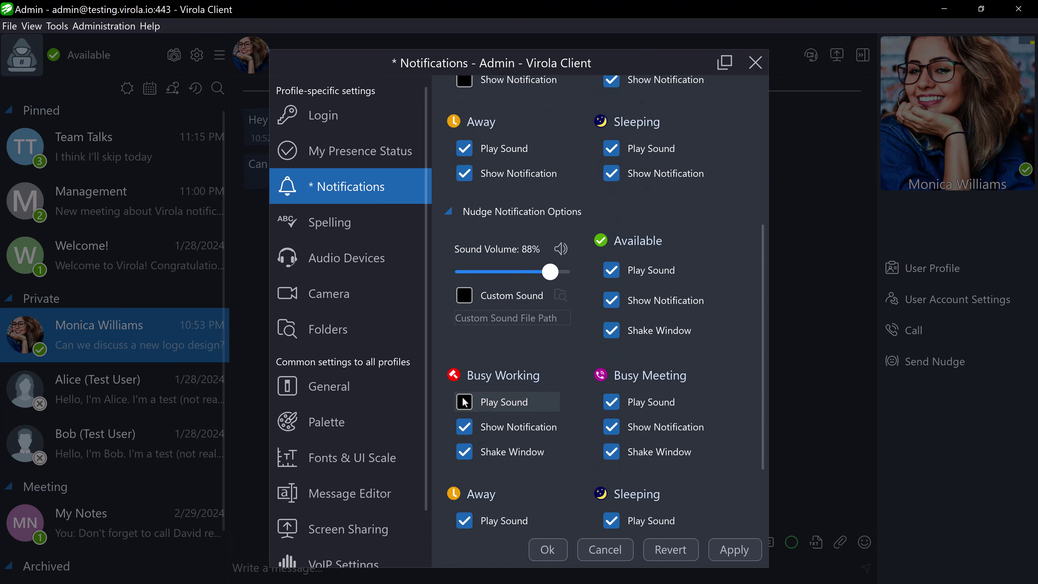
left_click(470, 452)
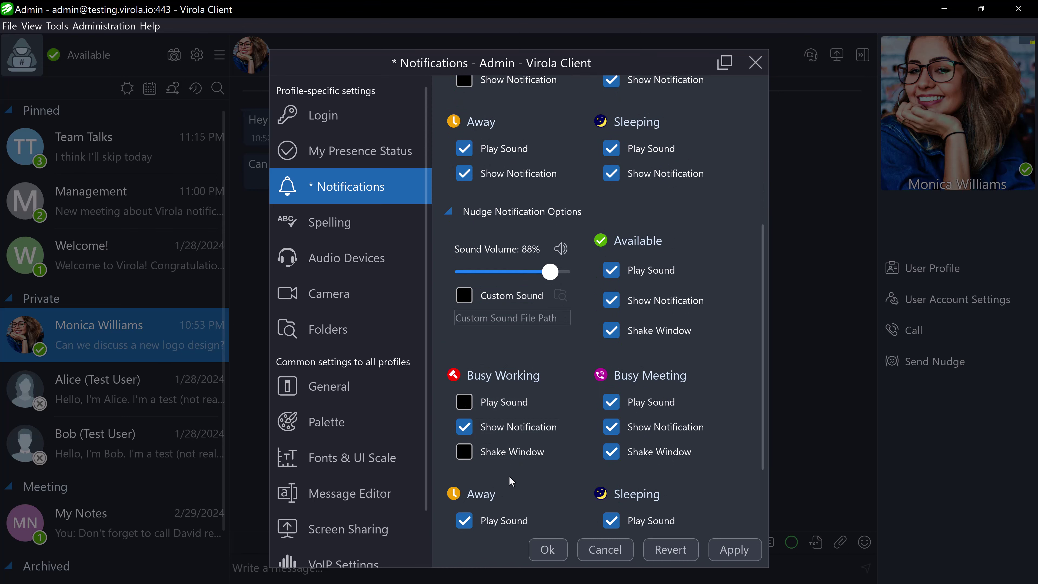
- Set the notification location to Top Left and the show duration to 7 seconds, and save the settings
scroll(508, 475, "down", 3)
scroll(508, 476, "down", 2)
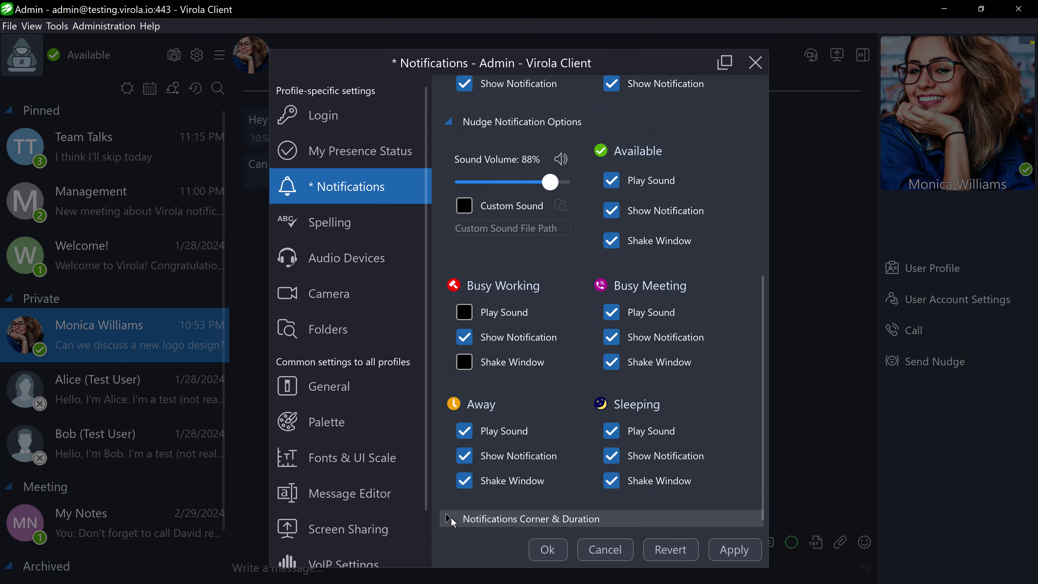
left_click(454, 523)
scroll(457, 511, "down", 6)
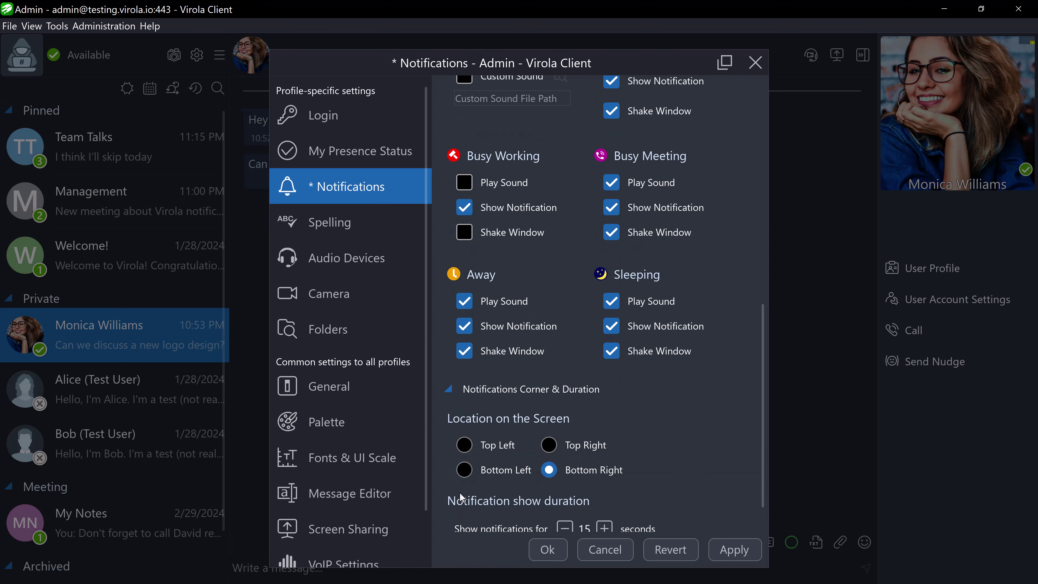
left_click(482, 418)
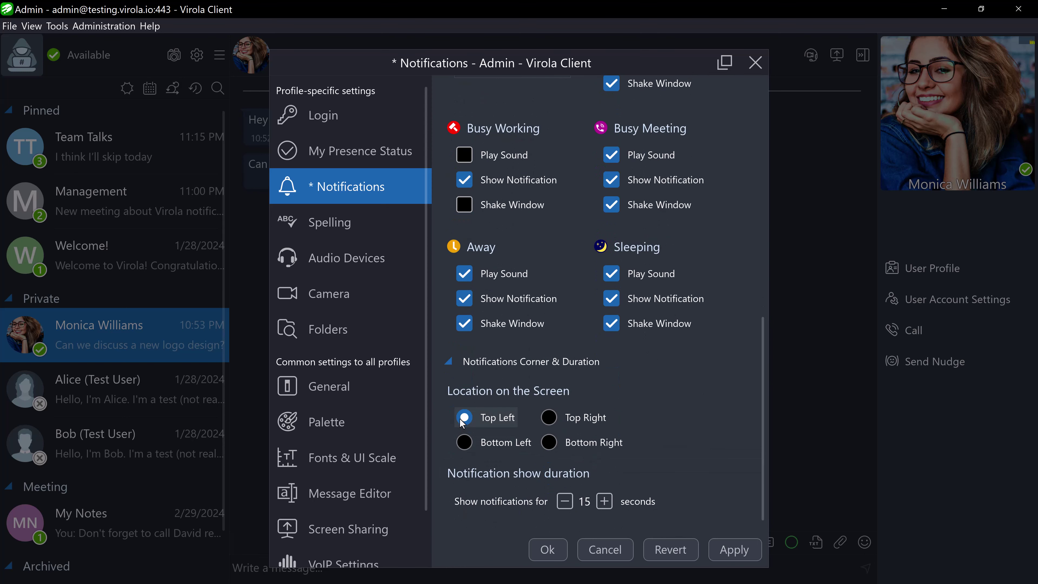
left_click(564, 502)
left_click(564, 502)
left_click(564, 501)
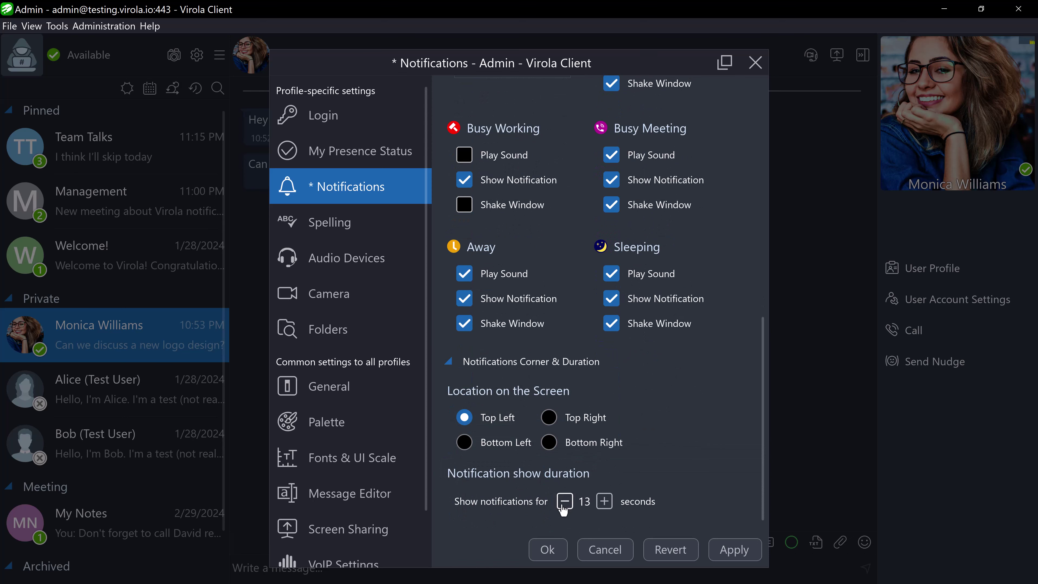
left_click(564, 502)
left_click(564, 501)
left_click(565, 502)
left_click(564, 502)
left_click(564, 502)
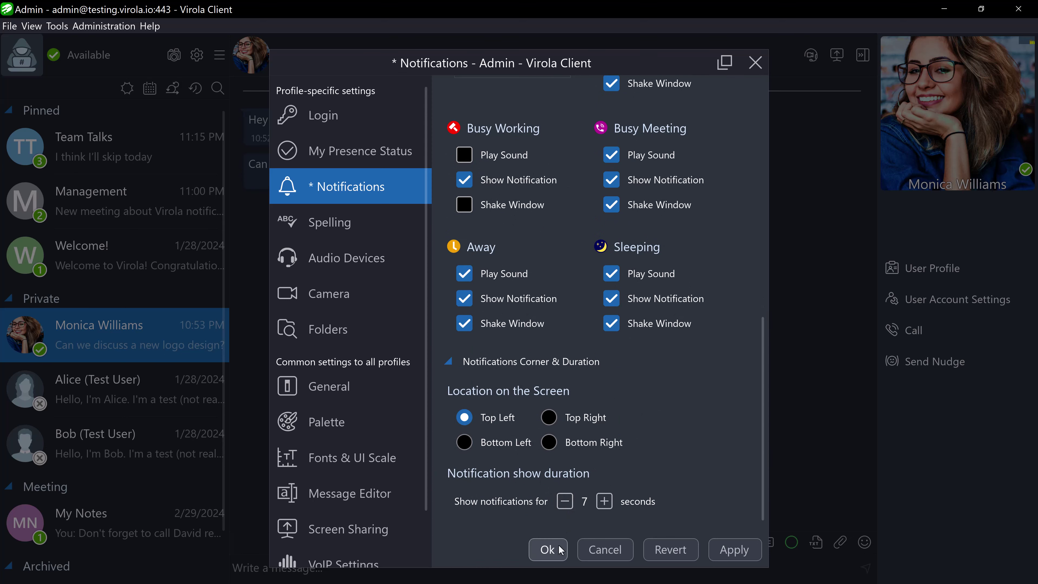
left_click(553, 550)
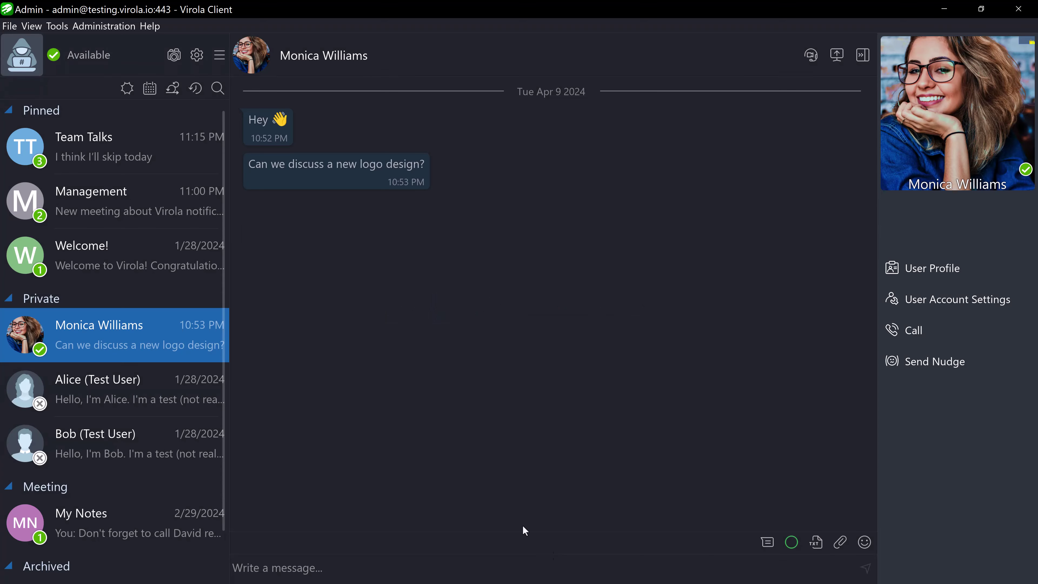
- Set the presence status to Busy Working, and move from Team Talks to the private chat with the new message
left_click(100, 51)
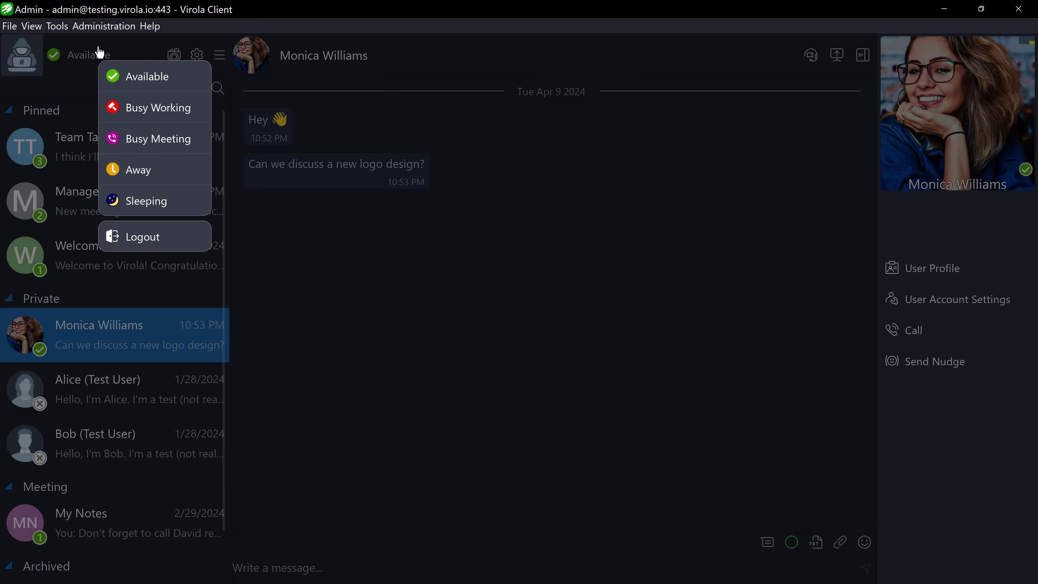
left_click(126, 120)
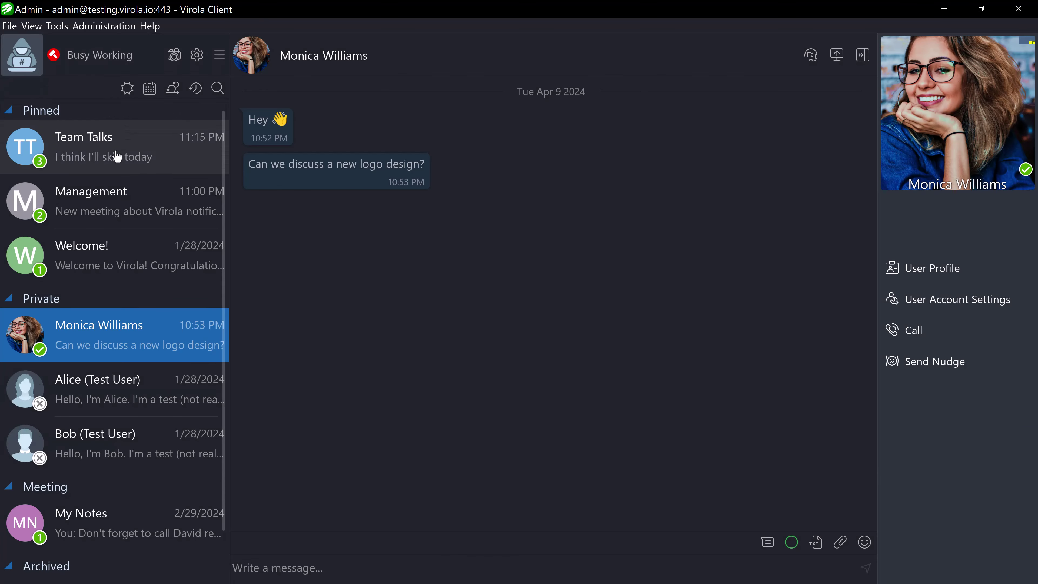
left_click(117, 156)
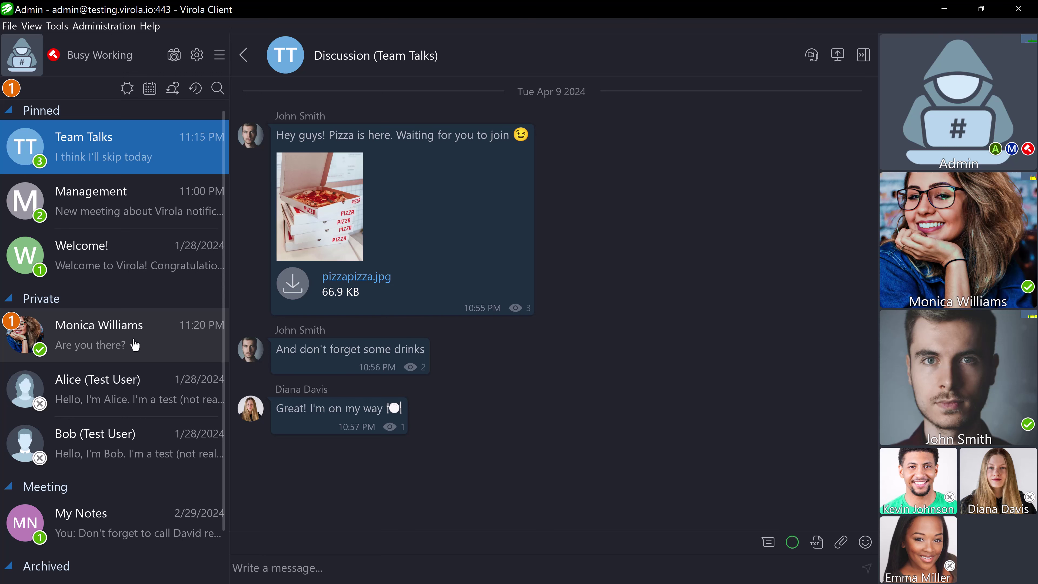
left_click(136, 346)
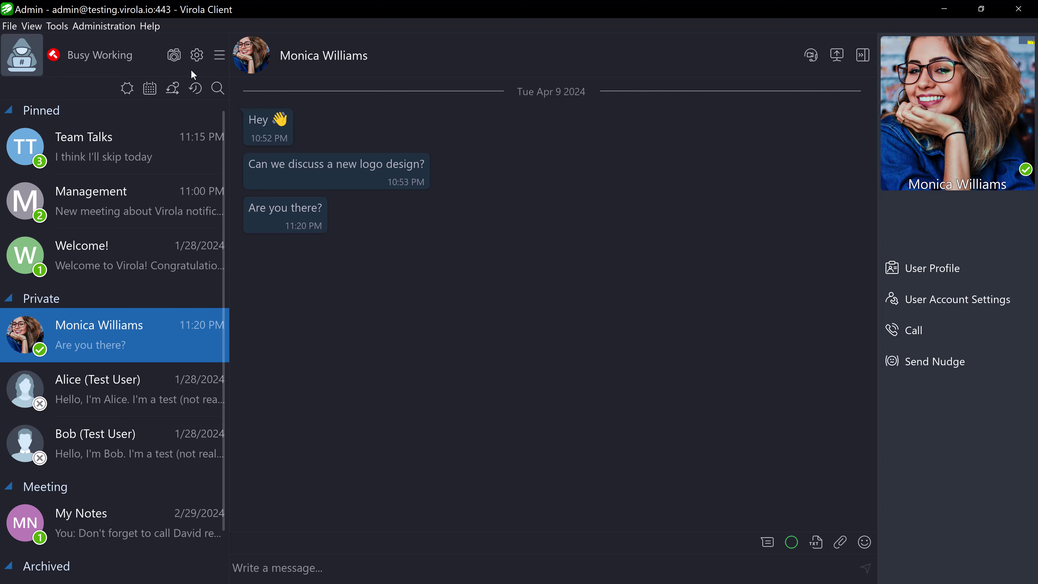
- Mute notifications for the Management room
right_click(92, 209)
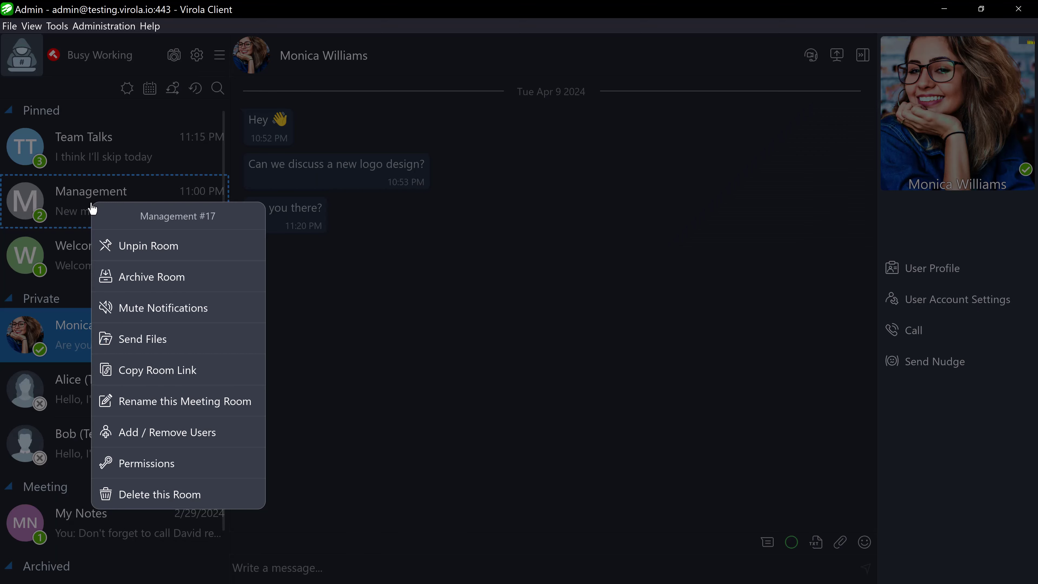
left_click(144, 306)
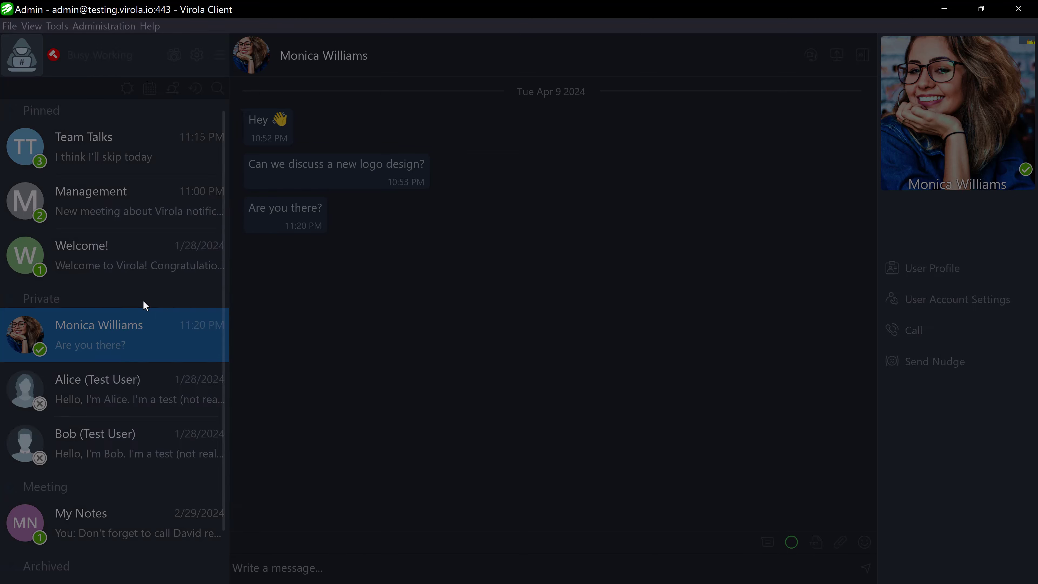